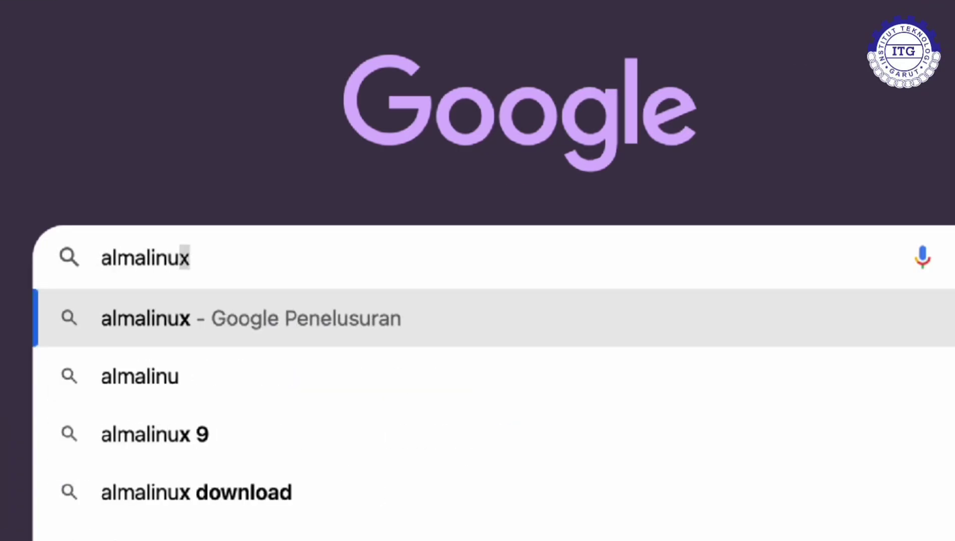
Step: Search Google for 'almalinux' and open the almalinux.org Get AlmaLinux OS page
{"action": "key", "text": "Return"}
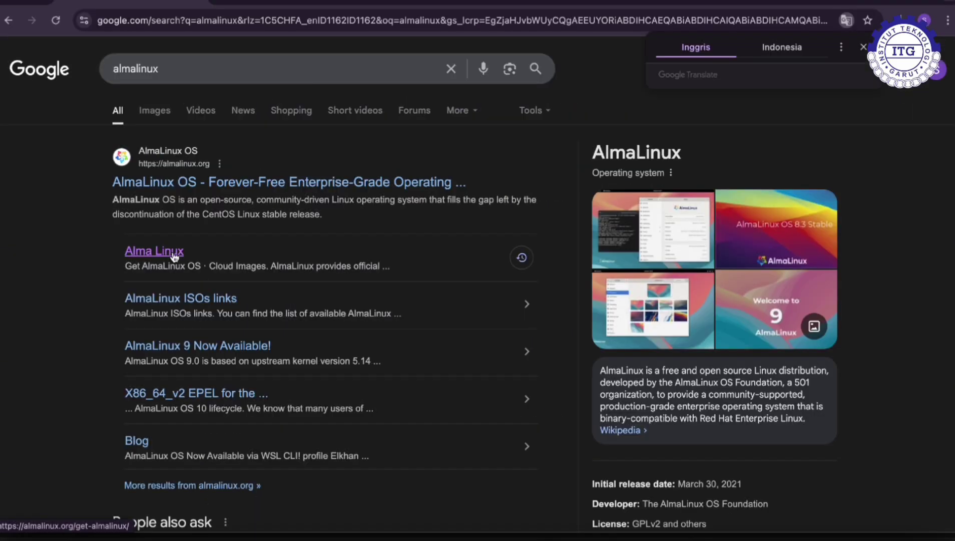
{"action": "left_click", "coordinate": [174, 256]}
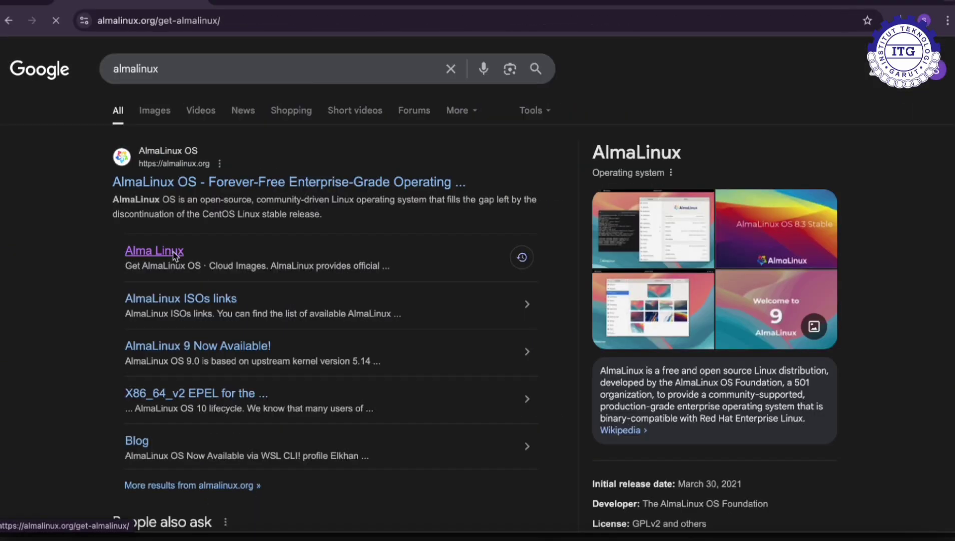
{"action": "scroll", "coordinate": [314, 290], "scroll_direction": "down", "scroll_amount": 2}
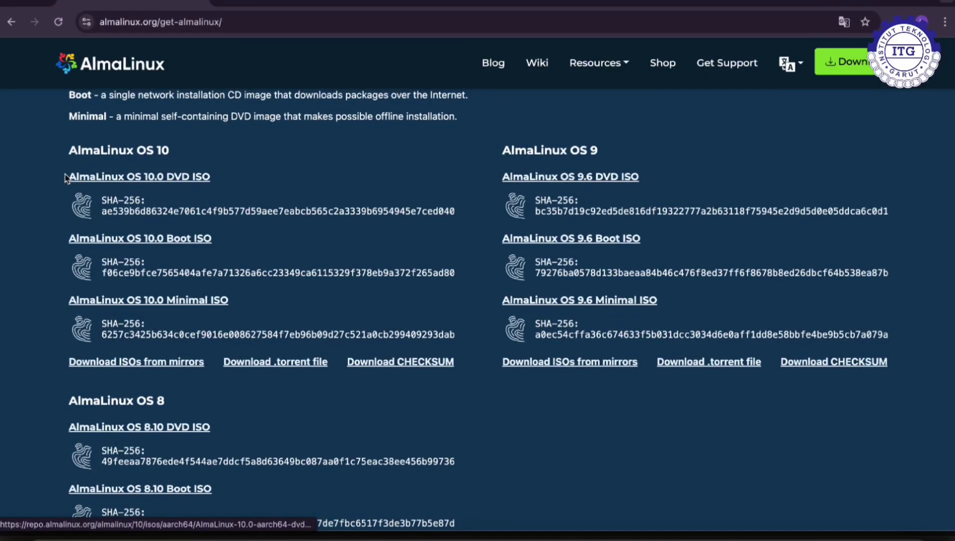
Step: Highlight the AlmaLinux OS 10.0 DVD ISO and Minimal ISO download links
{"action": "left_click_drag", "start_coordinate": [68, 238], "coordinate": [141, 236]}
{"action": "left_click_drag", "start_coordinate": [282, 276], "coordinate": [441, 291]}
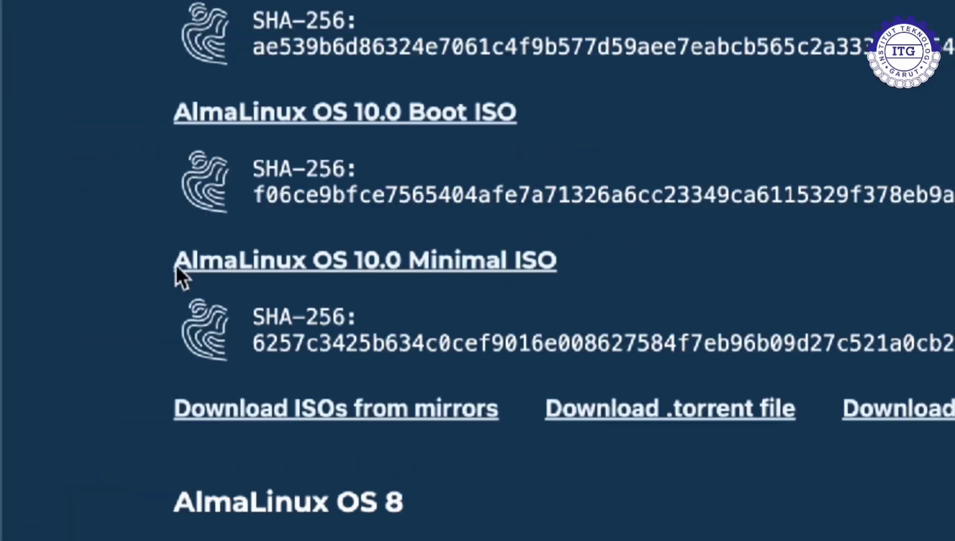
{"action": "left_click_drag", "start_coordinate": [176, 265], "coordinate": [634, 266]}
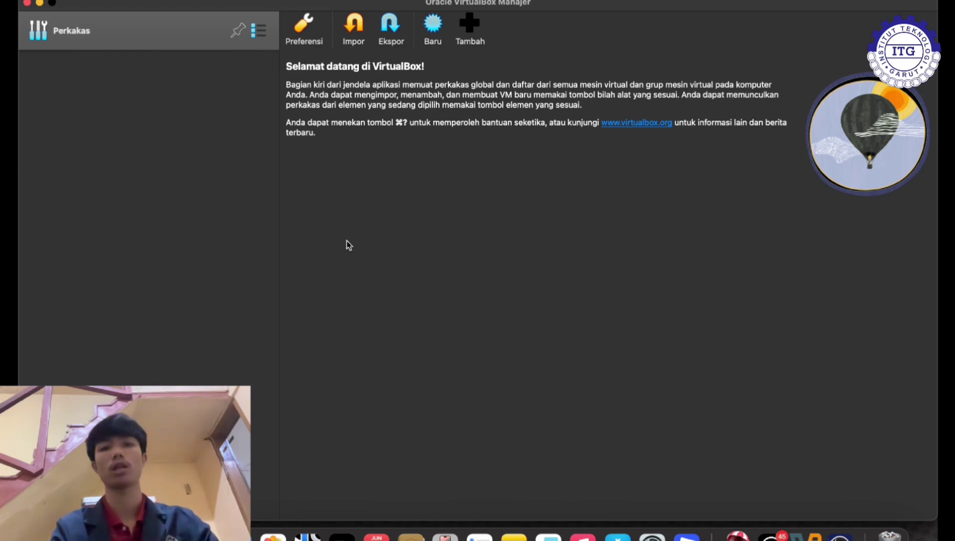
Step: Start a new VM named kelompok1 in the default folder using AlmaLinux-10.0-aarch64-dvd.iso
{"action": "left_click", "coordinate": [435, 41]}
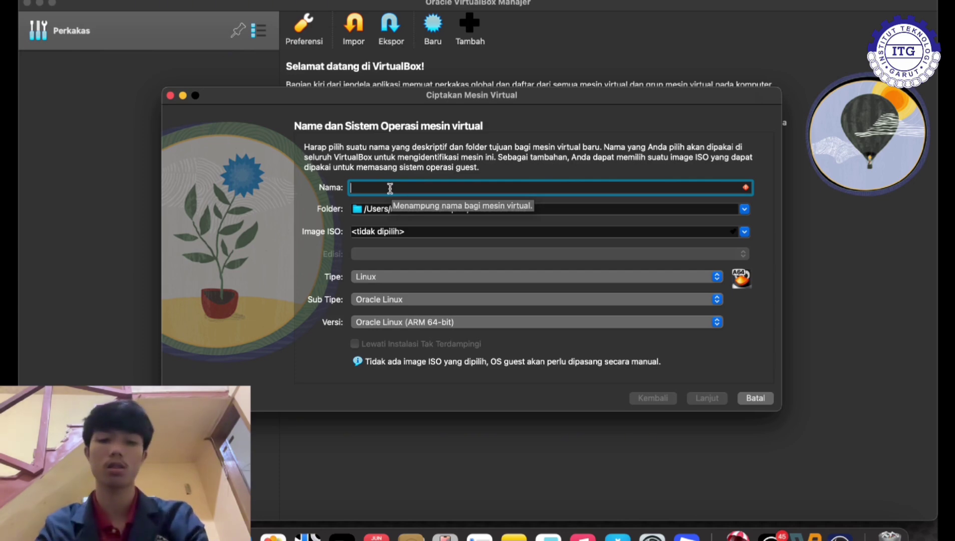
{"action": "type", "text": "kelom"}
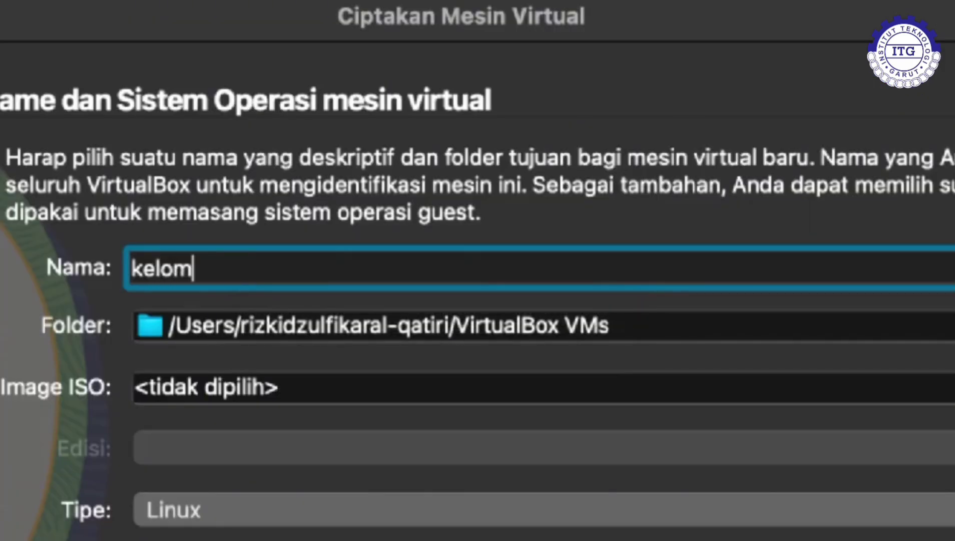
{"action": "type", "text": "pok1"}
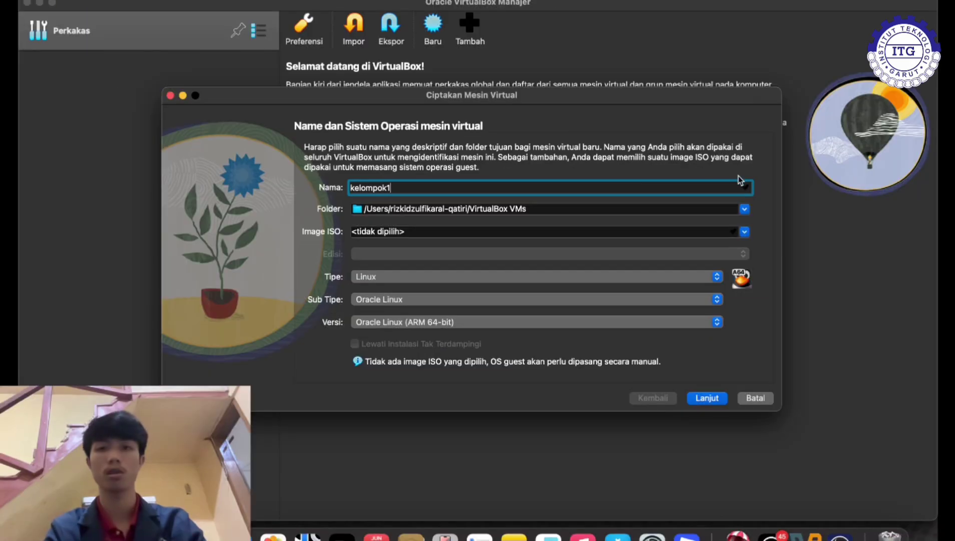
{"action": "left_click", "coordinate": [745, 209]}
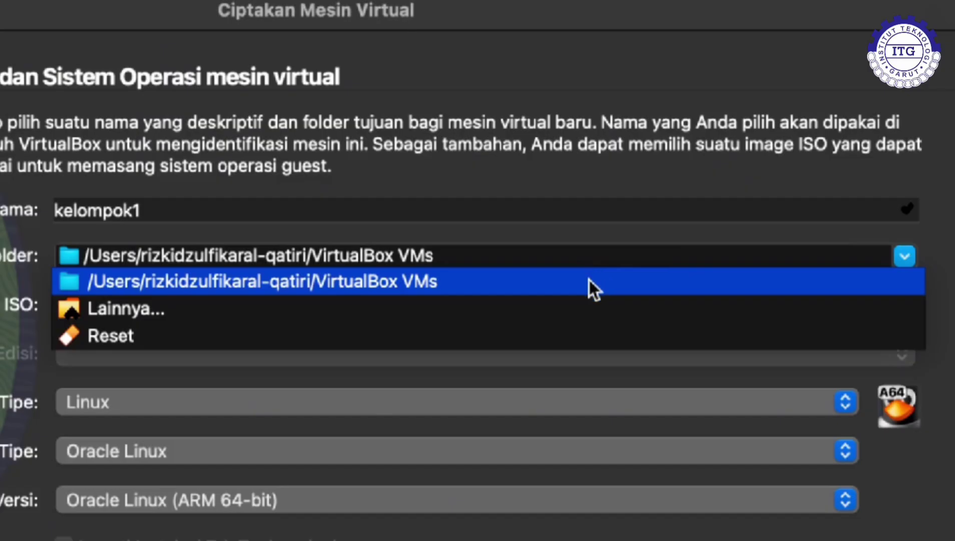
{"action": "left_click", "coordinate": [590, 280]}
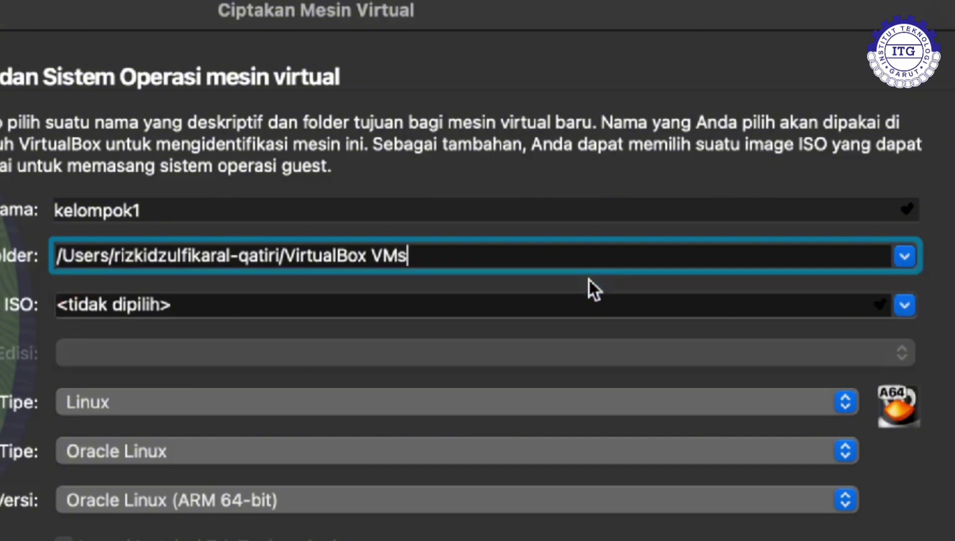
{"action": "left_click", "coordinate": [904, 303]}
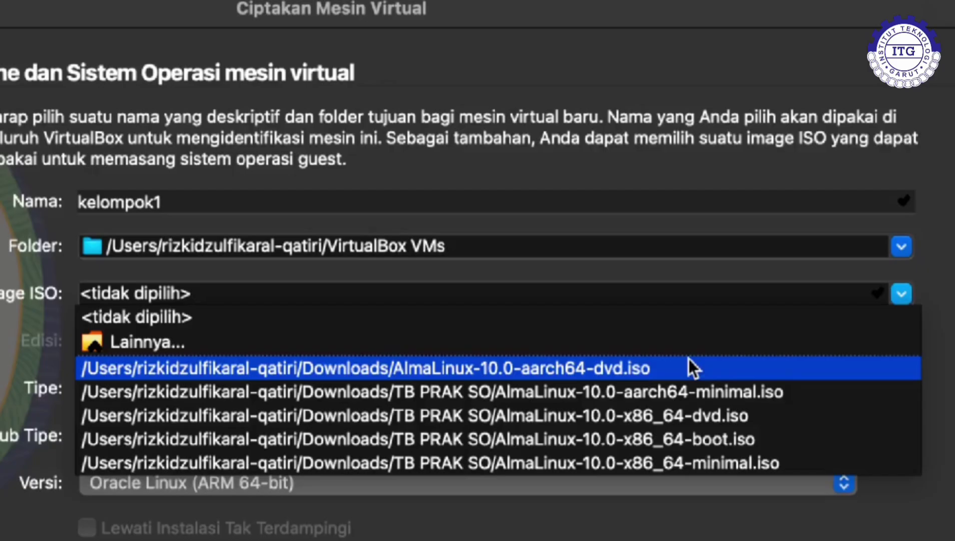
{"action": "left_click", "coordinate": [642, 264]}
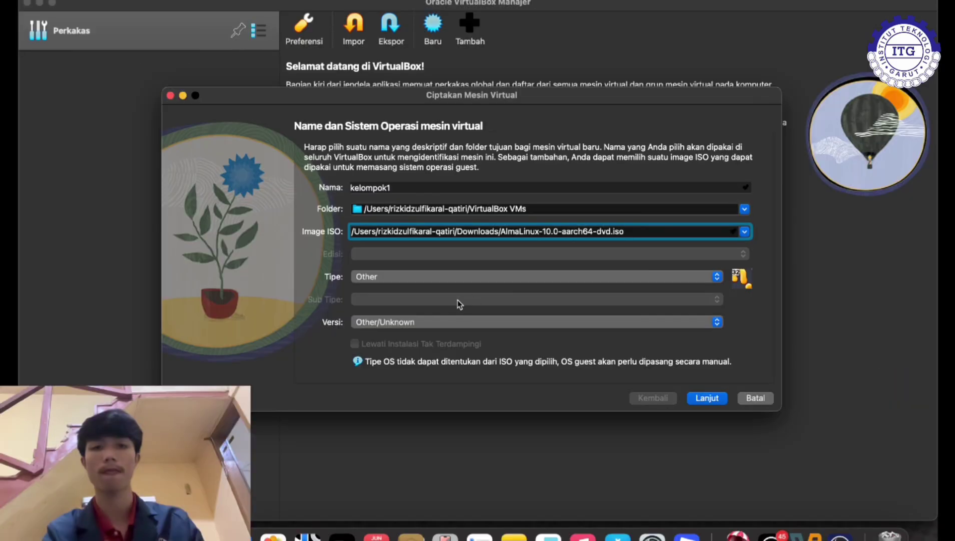
Step: Set the guest type to Linux with subtype ArchLinux and continue to hardware
{"action": "left_click", "coordinate": [843, 387]}
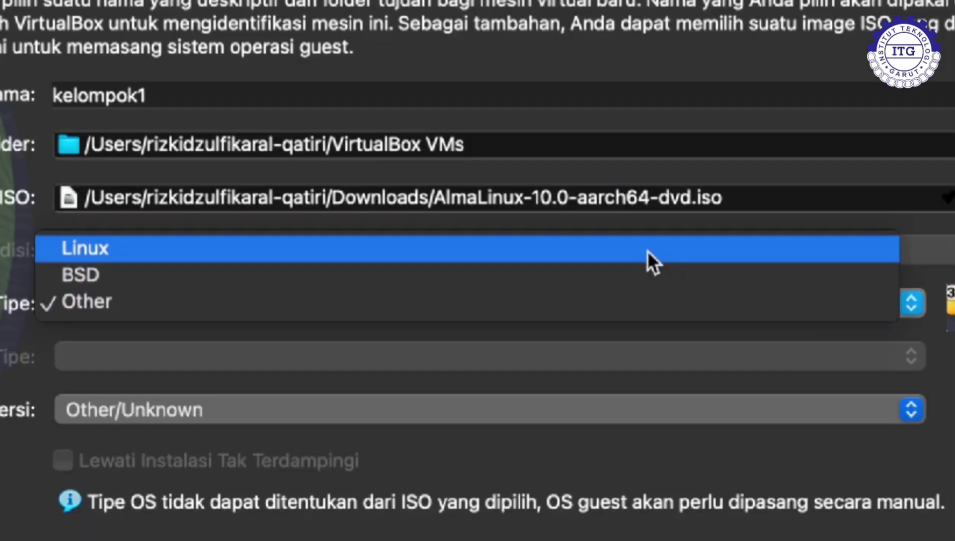
{"action": "left_click", "coordinate": [569, 255]}
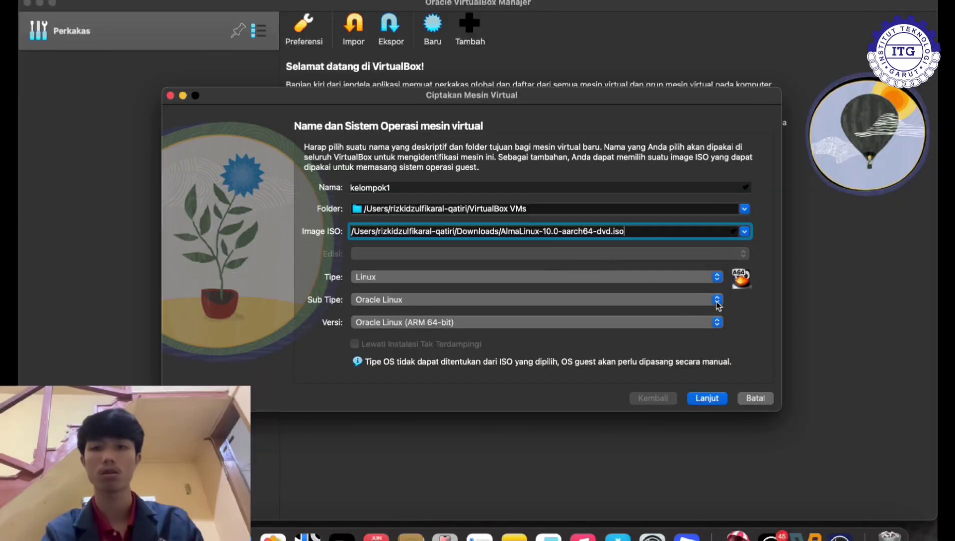
{"action": "left_click", "coordinate": [715, 301]}
{"action": "left_click", "coordinate": [611, 265]}
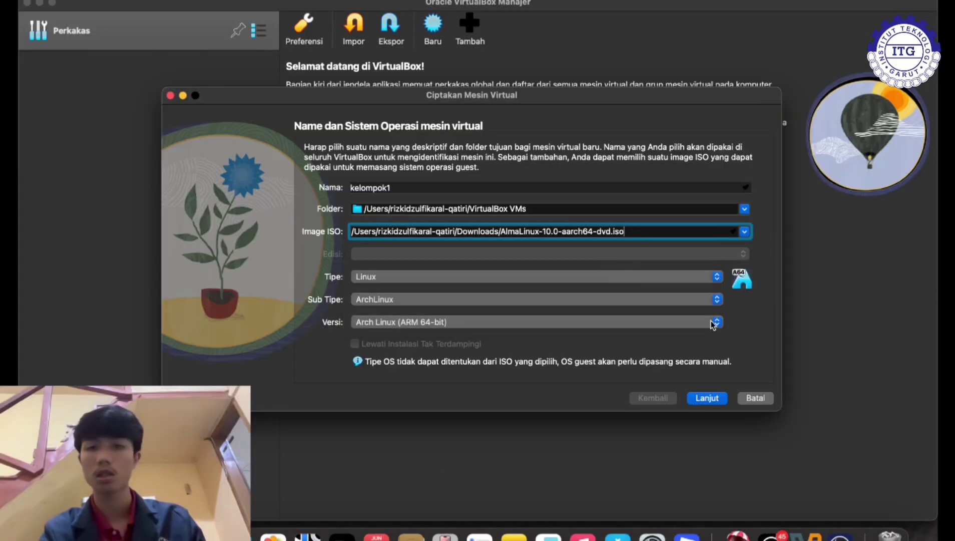
{"action": "left_click", "coordinate": [703, 397]}
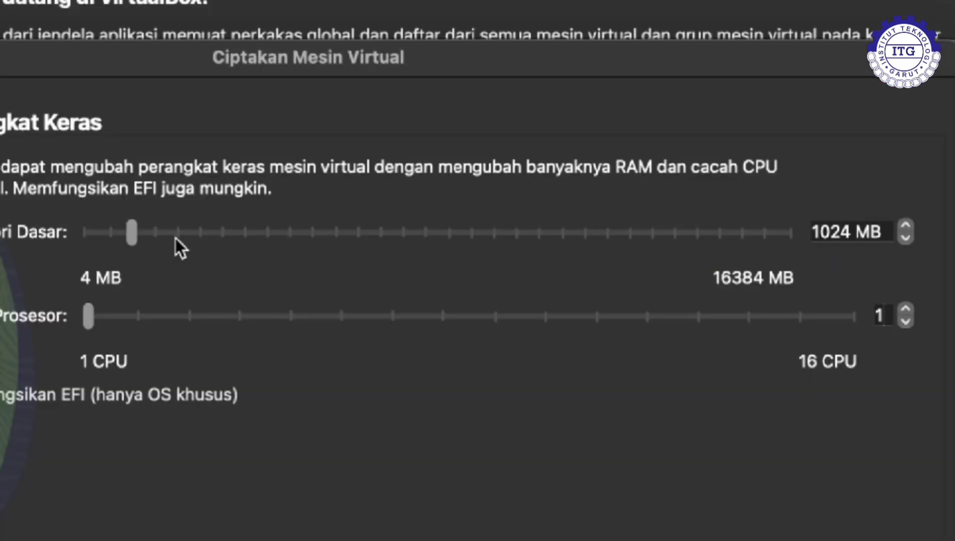
Step: Set 2028 MB base memory and 2 processors, accept the 8 GB disk, finish, and start kelompok1
{"action": "left_click", "coordinate": [409, 180]}
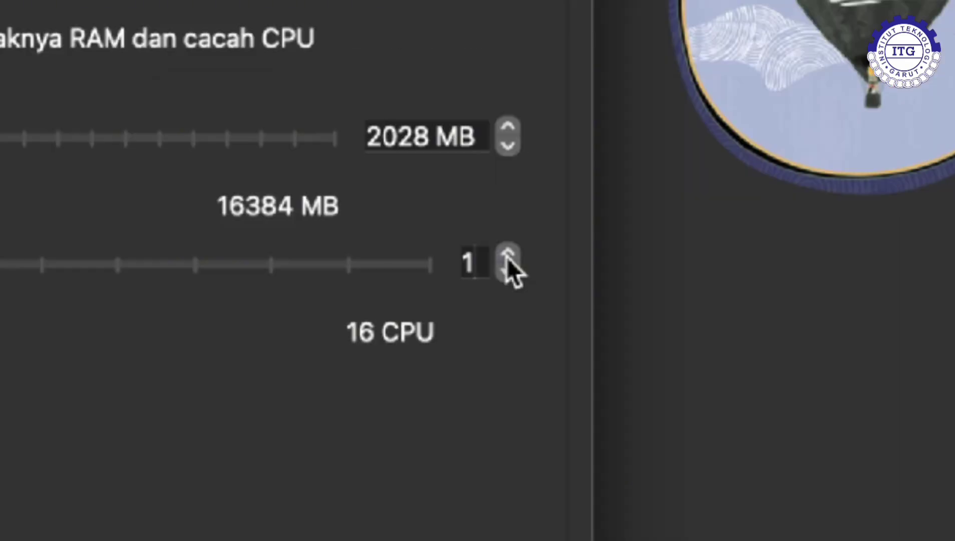
{"action": "left_click", "coordinate": [508, 255]}
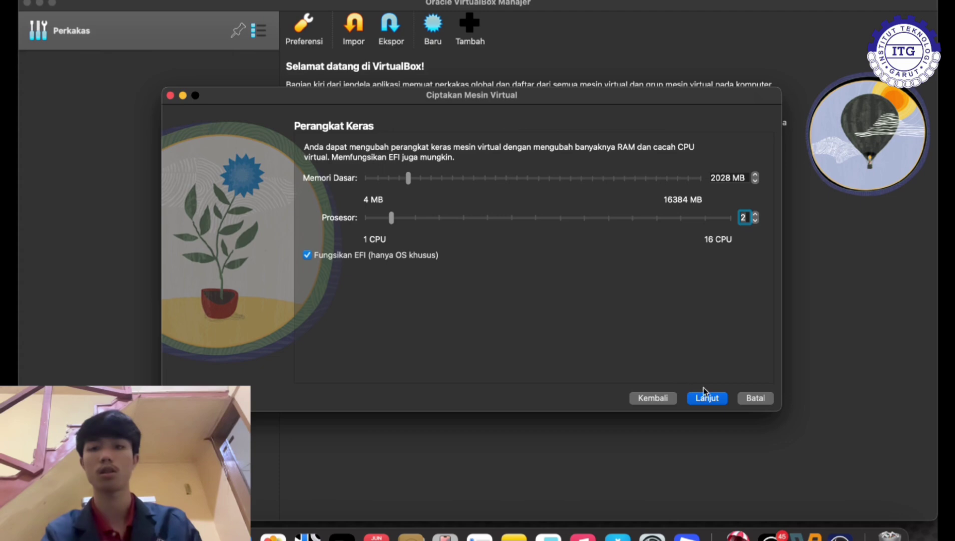
{"action": "left_click", "coordinate": [709, 400]}
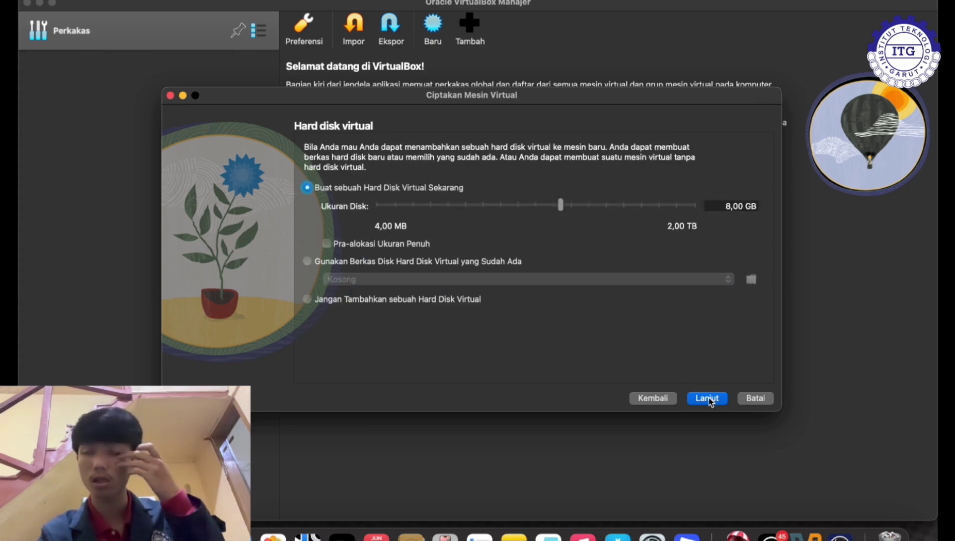
{"action": "left_click", "coordinate": [708, 398]}
{"action": "left_click", "coordinate": [709, 398]}
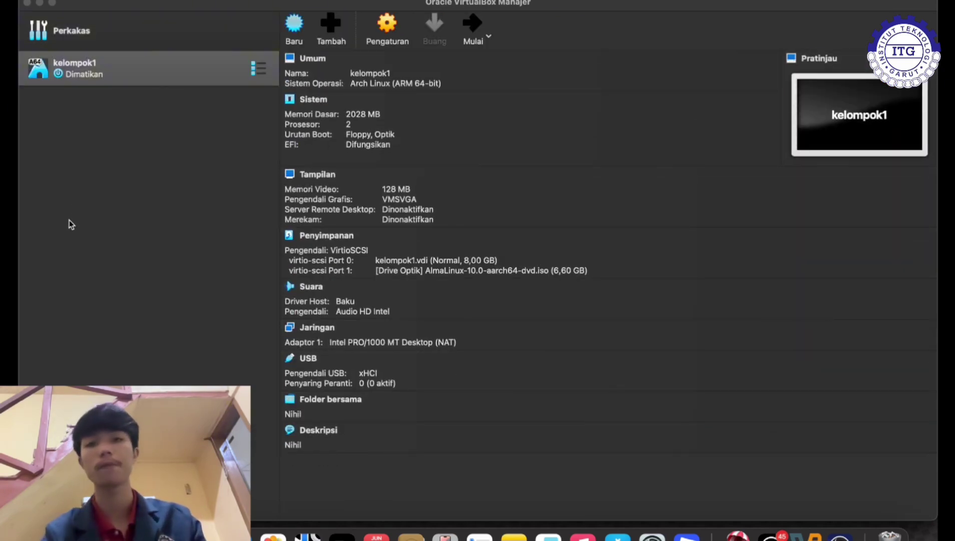
{"action": "left_click", "coordinate": [475, 30]}
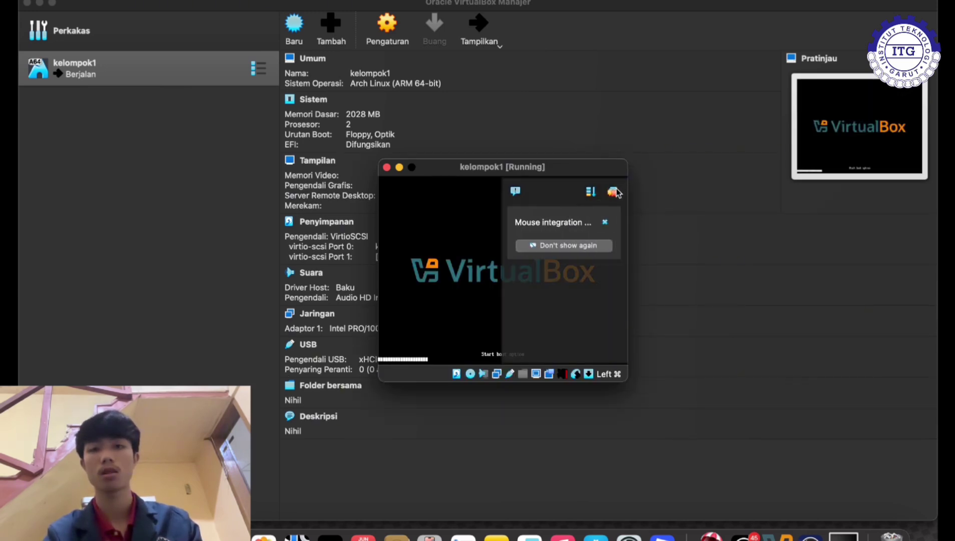
Step: Put the kelompok1 window in full screen and boot the Install AlmaLinux 10.0 entry
{"action": "left_click", "coordinate": [613, 193]}
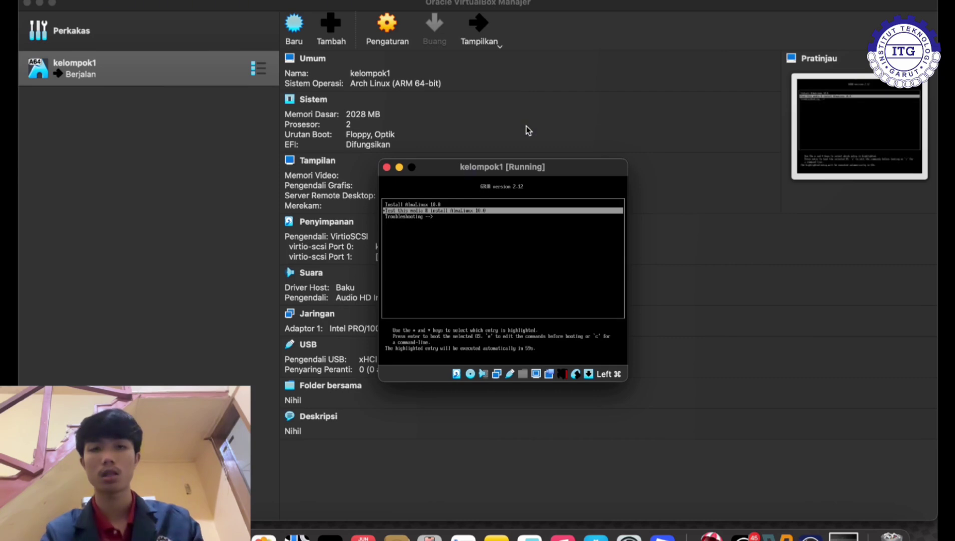
{"action": "left_click", "coordinate": [411, 167]}
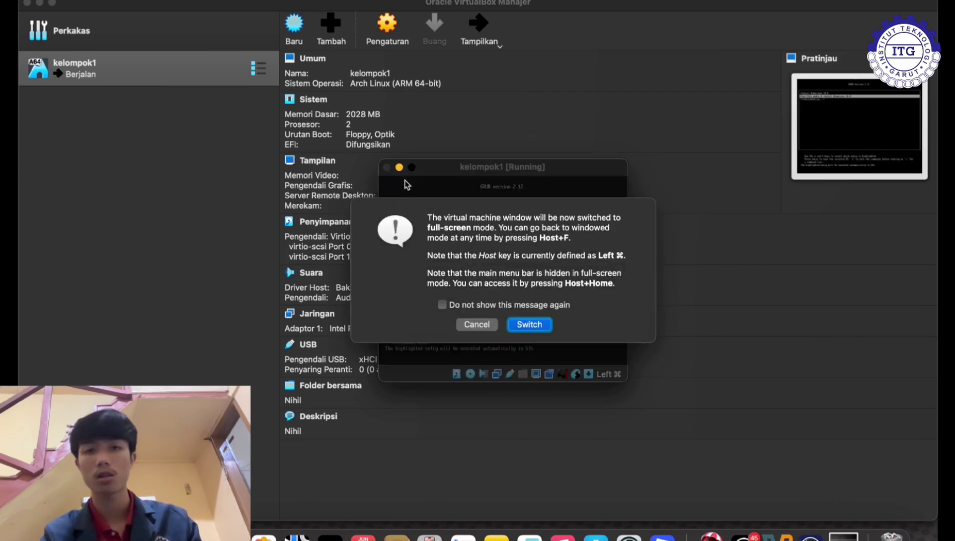
{"action": "left_click", "coordinate": [535, 316]}
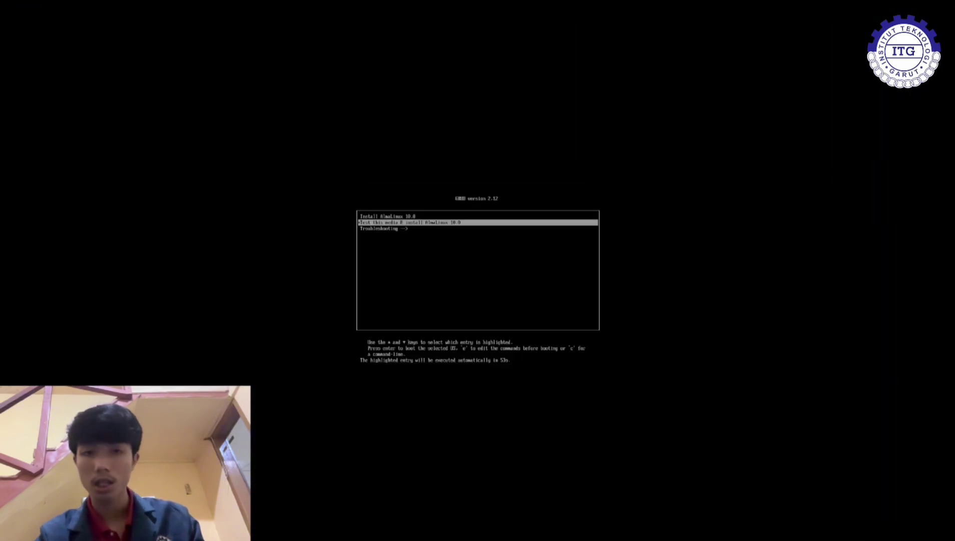
{"action": "key", "text": "Up"}
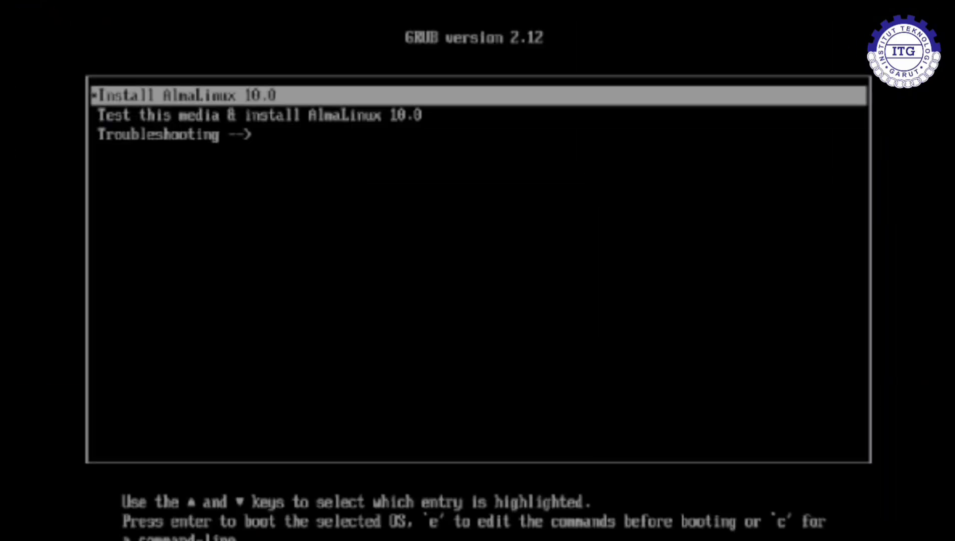
{"action": "key", "text": "Return"}
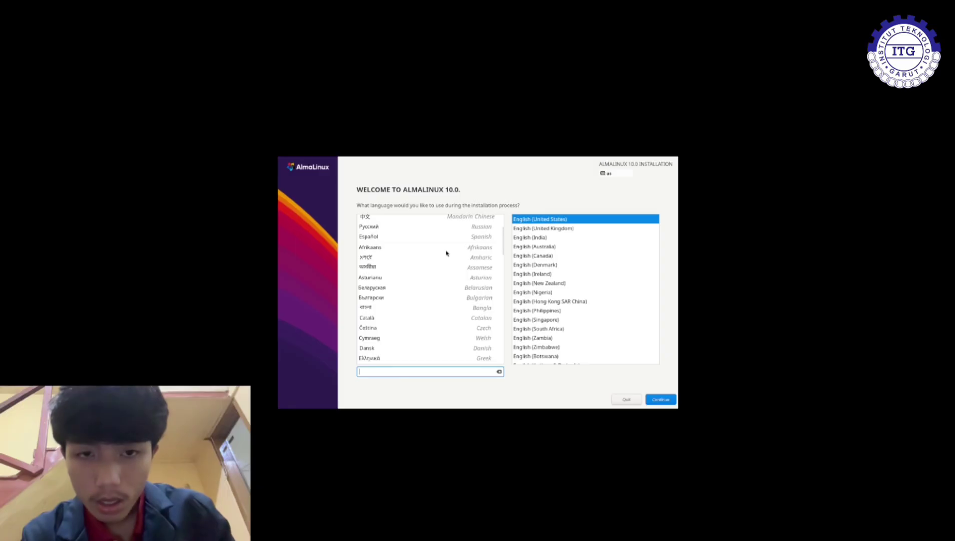
Step: Choose Indonesia from the installer language list and continue to the summary
{"action": "scroll", "coordinate": [446, 253], "scroll_direction": "down", "scroll_amount": 3}
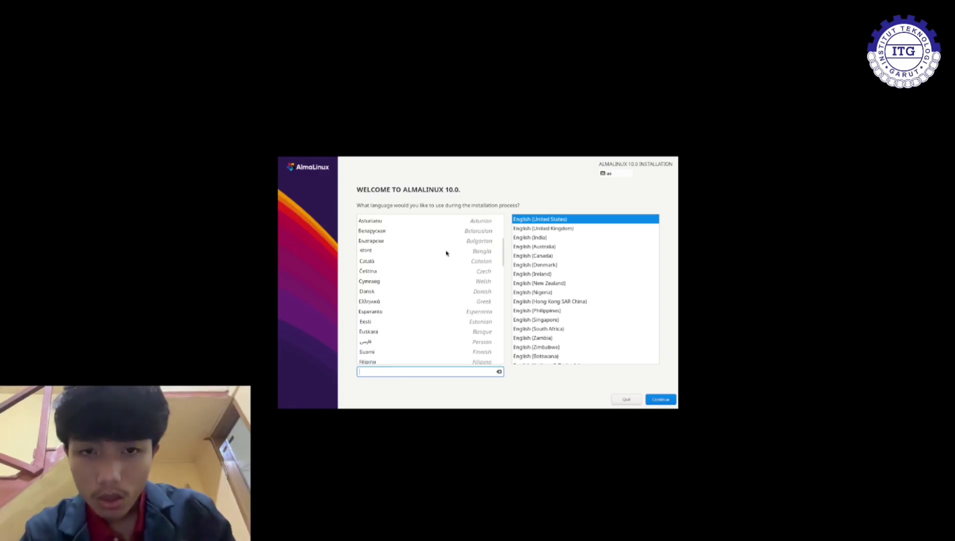
{"action": "scroll", "coordinate": [446, 253], "scroll_direction": "down", "scroll_amount": 10}
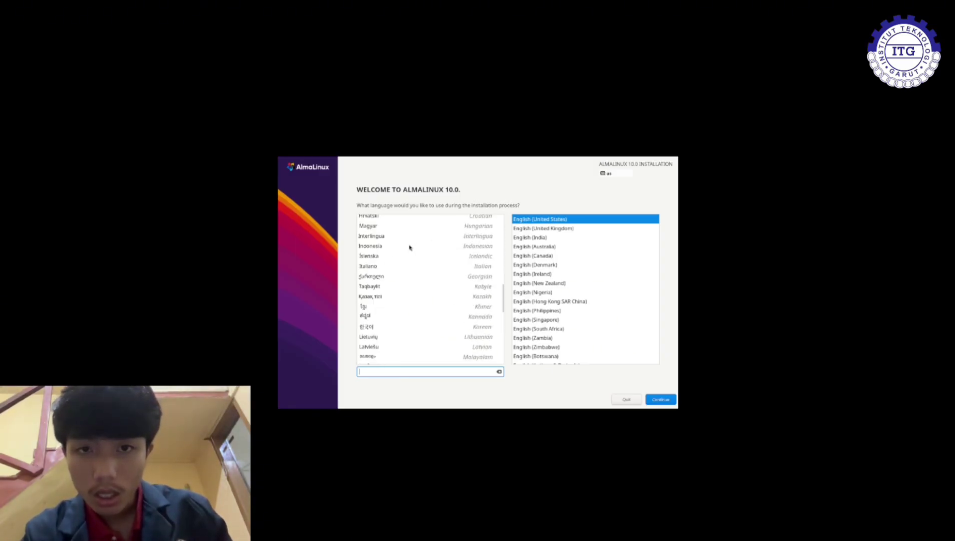
{"action": "left_click", "coordinate": [410, 248]}
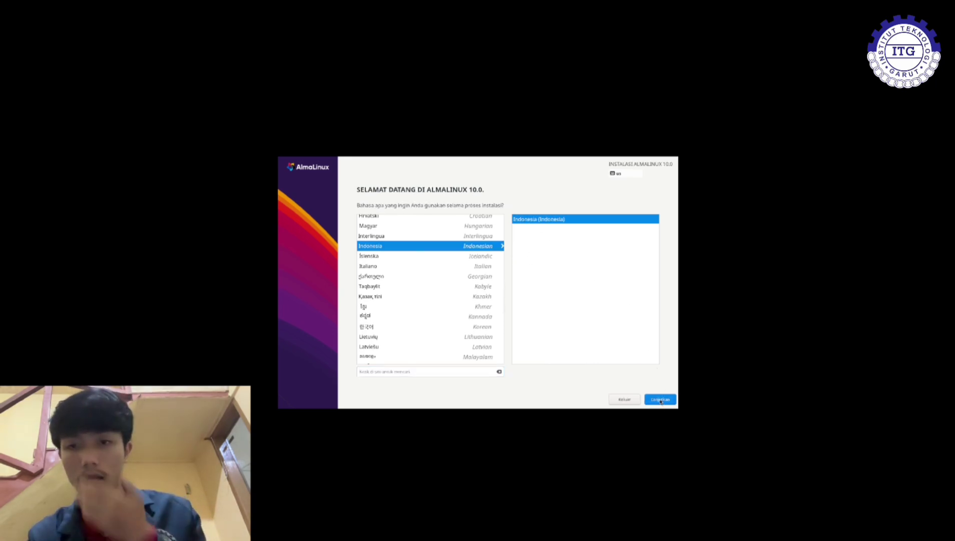
{"action": "left_click", "coordinate": [661, 401]}
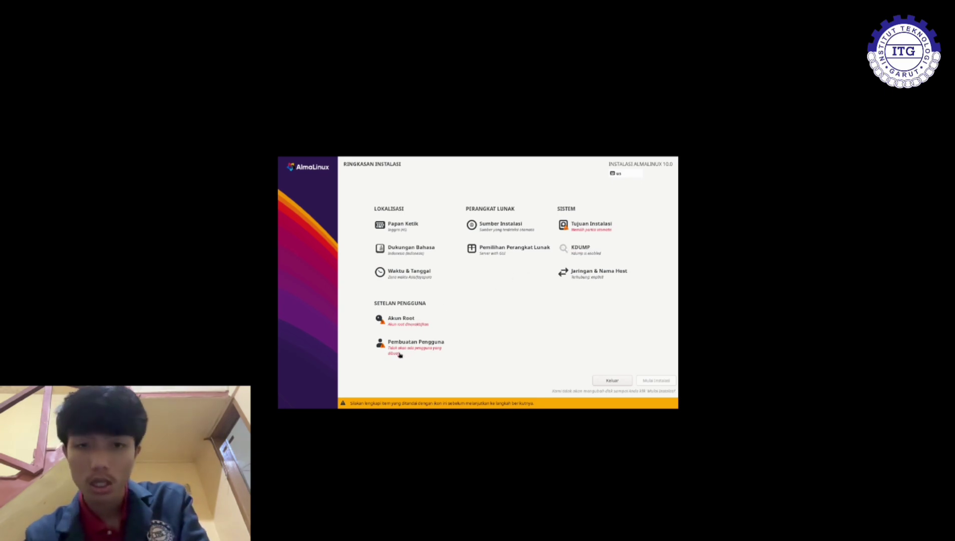
Step: Select the 8 GiB VBOX HARDDISK as the installation destination, then go to Akun Root
{"action": "left_click", "coordinate": [593, 232]}
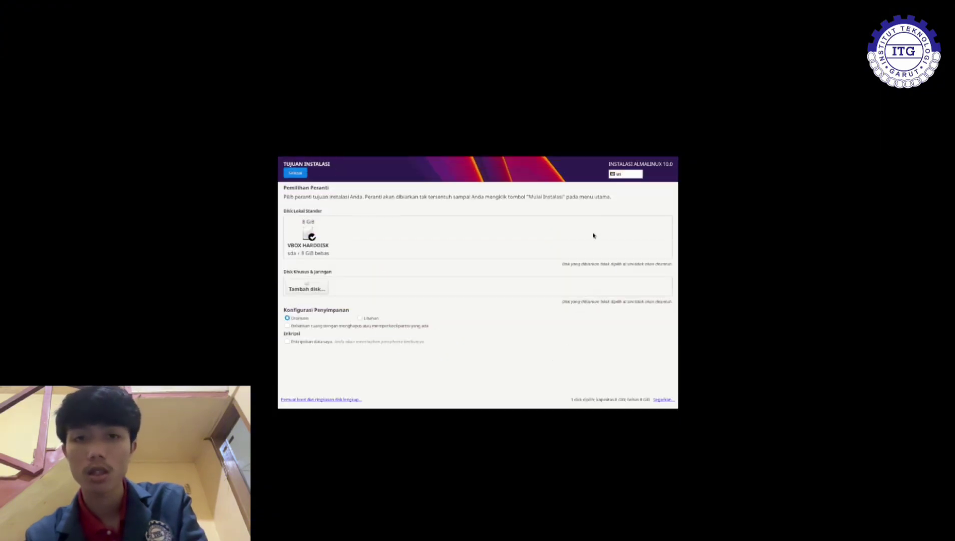
{"action": "left_click", "coordinate": [310, 234]}
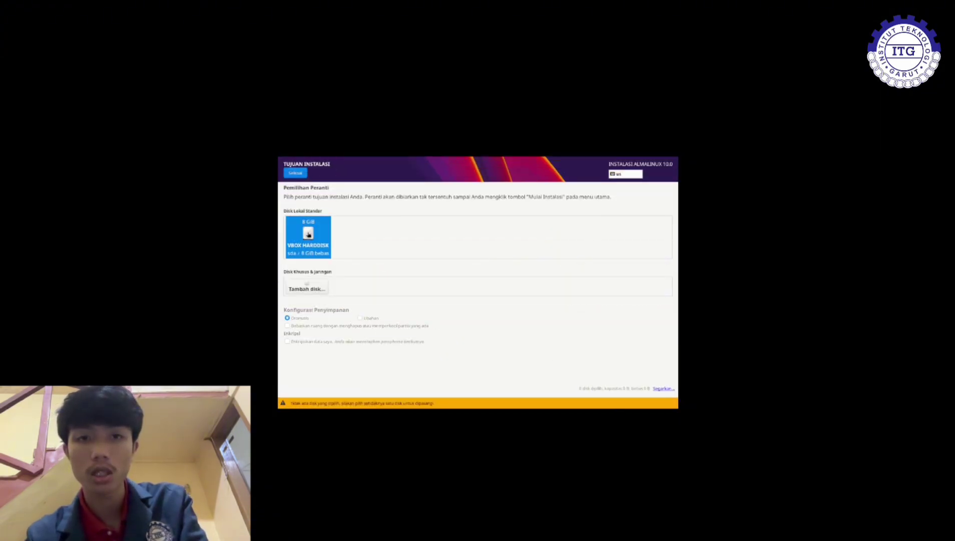
{"action": "left_click", "coordinate": [297, 175]}
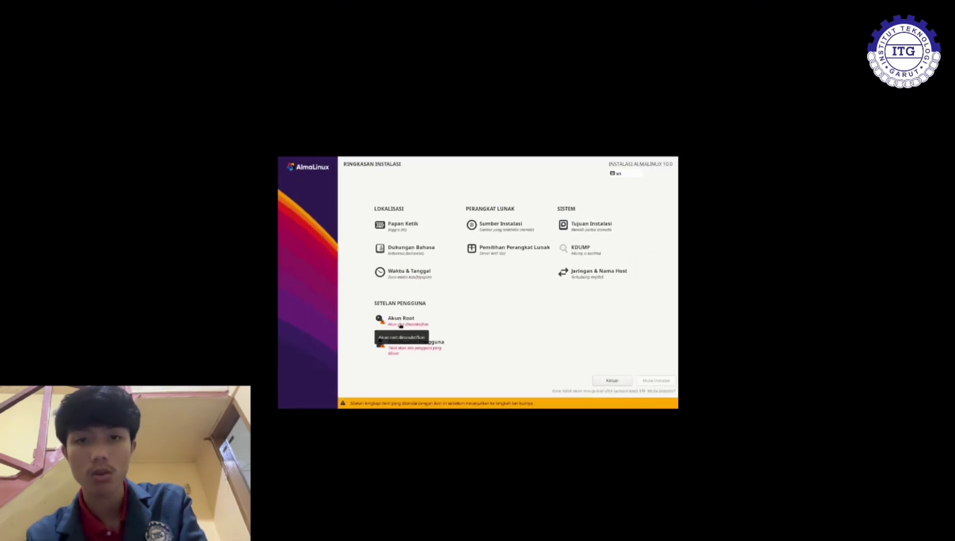
{"action": "left_click", "coordinate": [400, 323]}
Step: Enable the root account, enter and confirm the root password, and accept the weak-password warning
{"action": "left_click", "coordinate": [402, 260]}
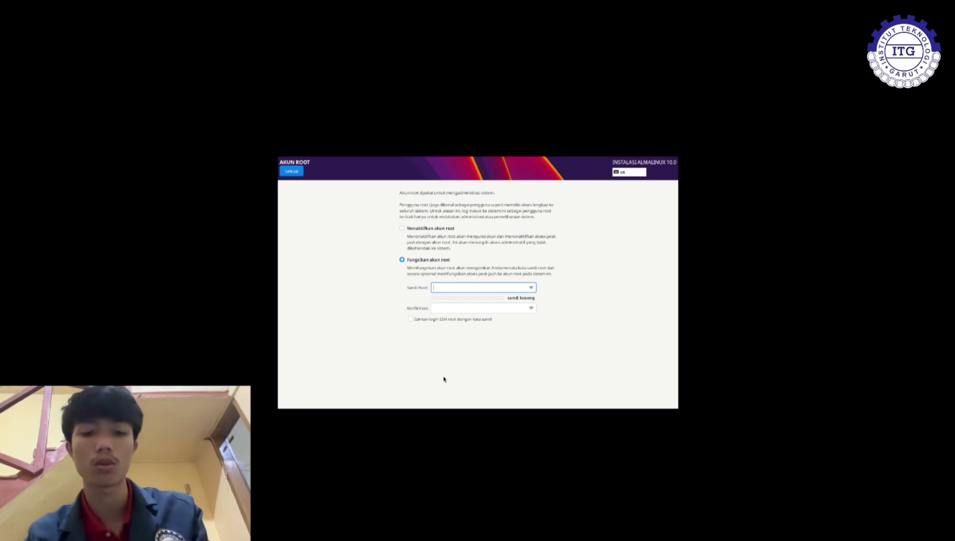
{"action": "type", "text": "a"}
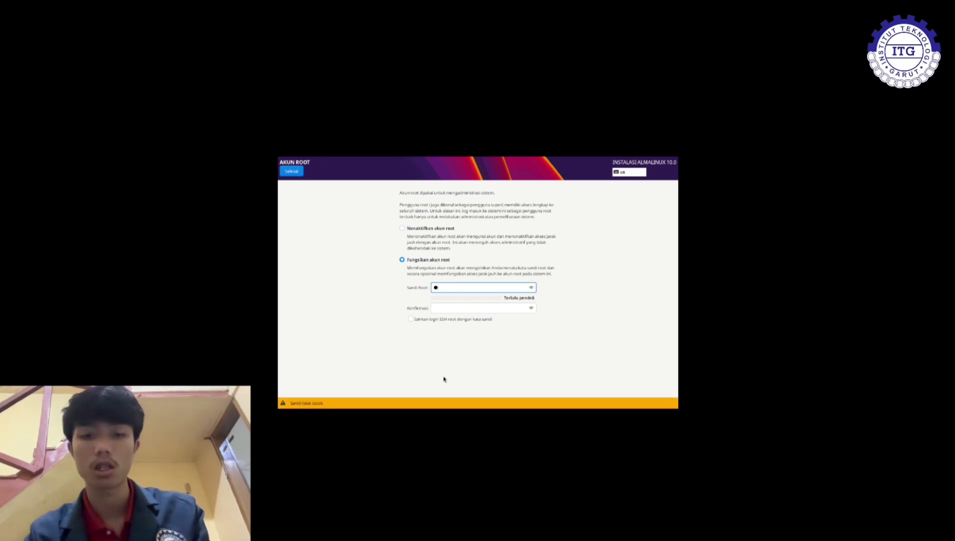
{"action": "type", "text": "ahasia"}
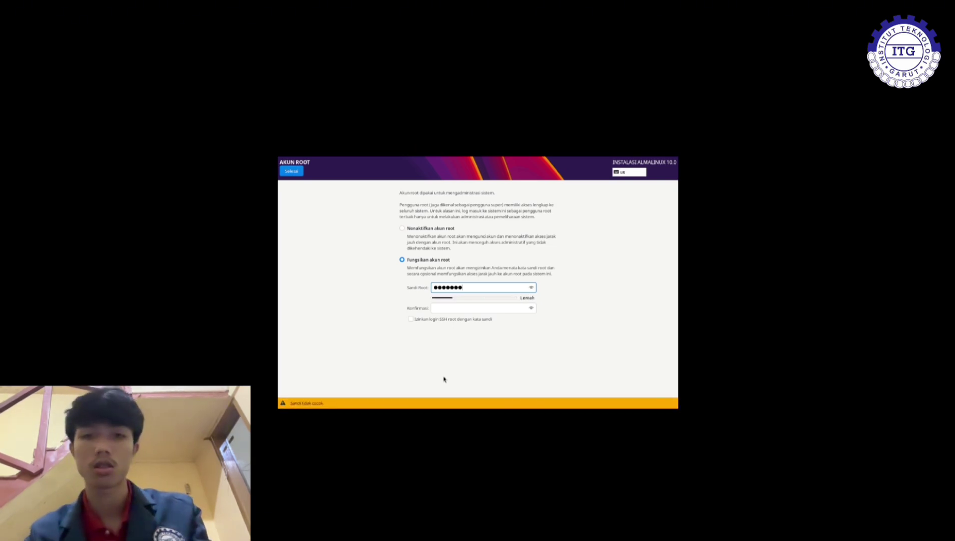
{"action": "left_click", "coordinate": [460, 308]}
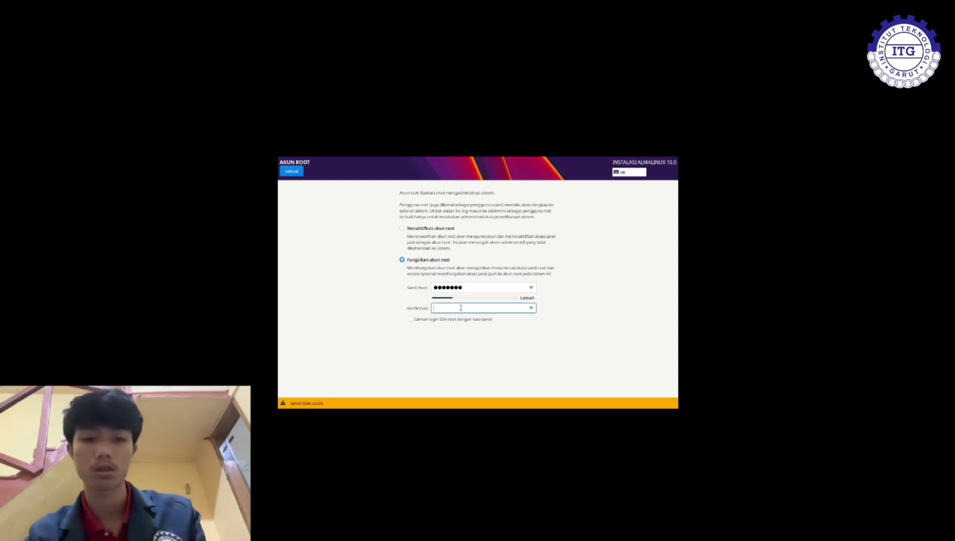
{"action": "type", "text": "rah"}
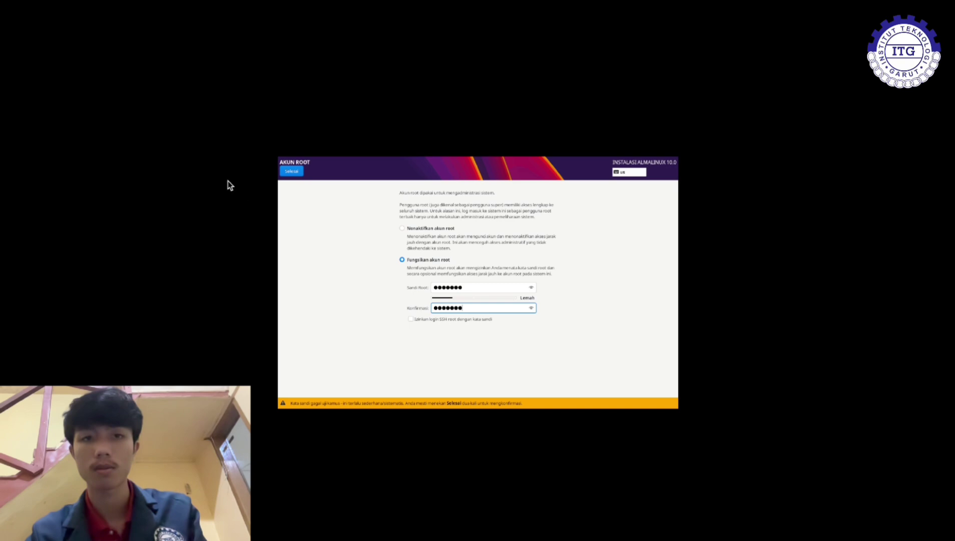
{"action": "left_click", "coordinate": [286, 171]}
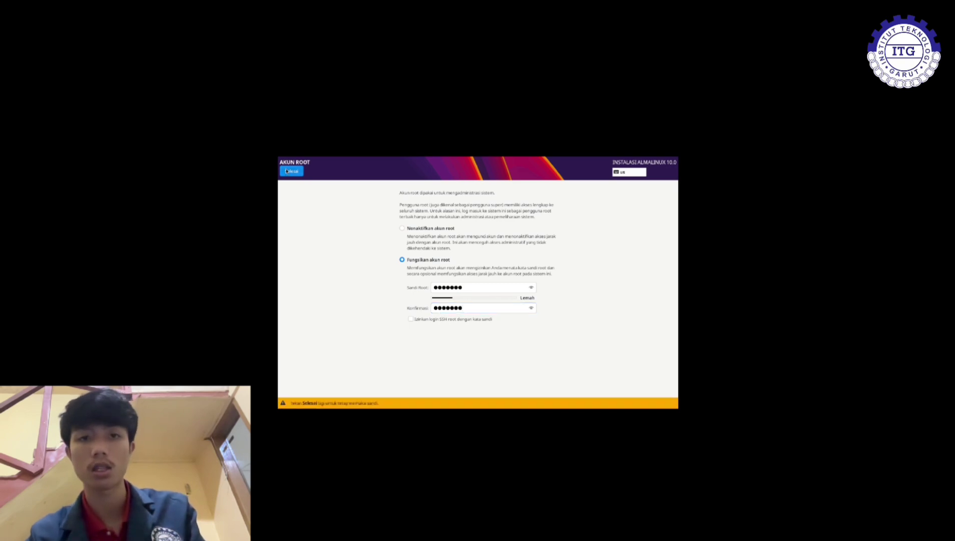
{"action": "left_click", "coordinate": [287, 171]}
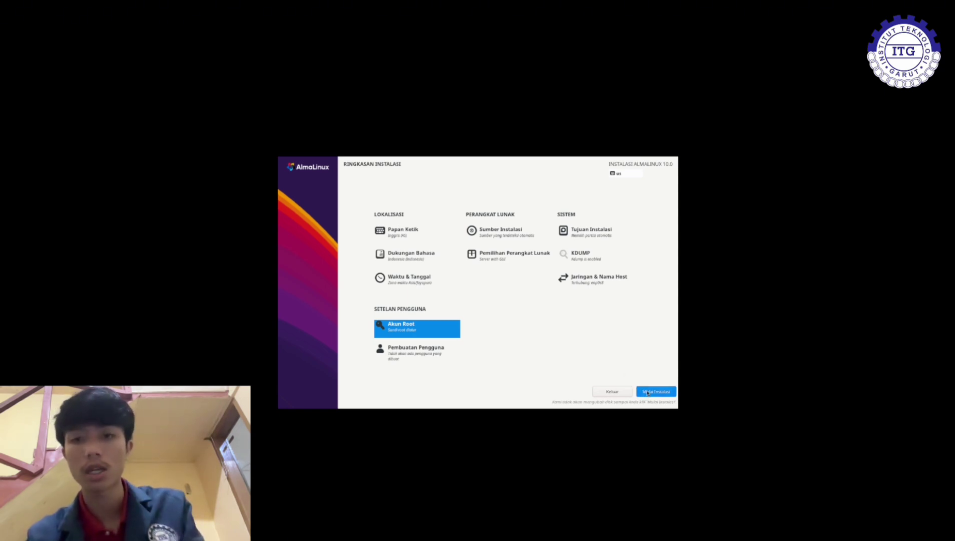
Step: Run the installation with Mulai Instalasi and choose Boot Ulang Sistem when it completes
{"action": "left_click", "coordinate": [647, 391]}
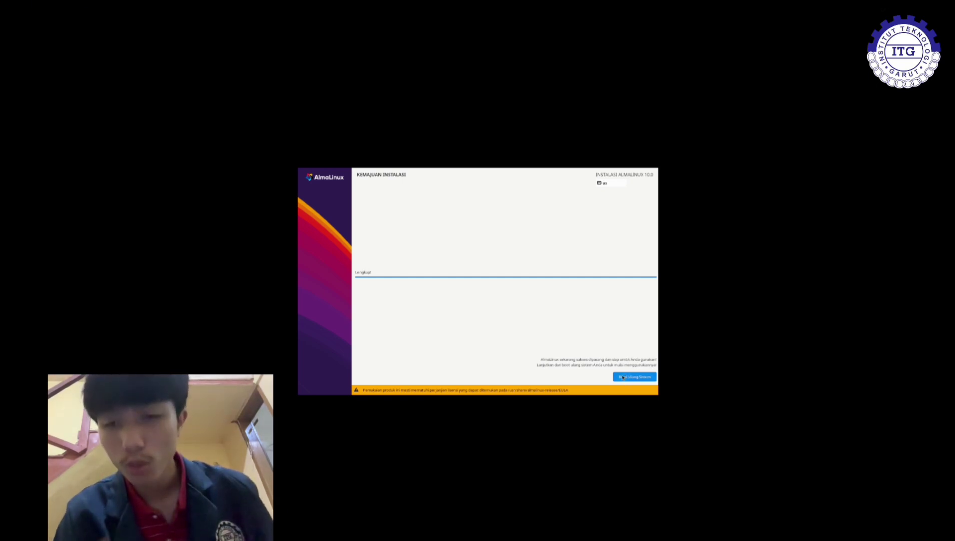
{"action": "left_click", "coordinate": [622, 376]}
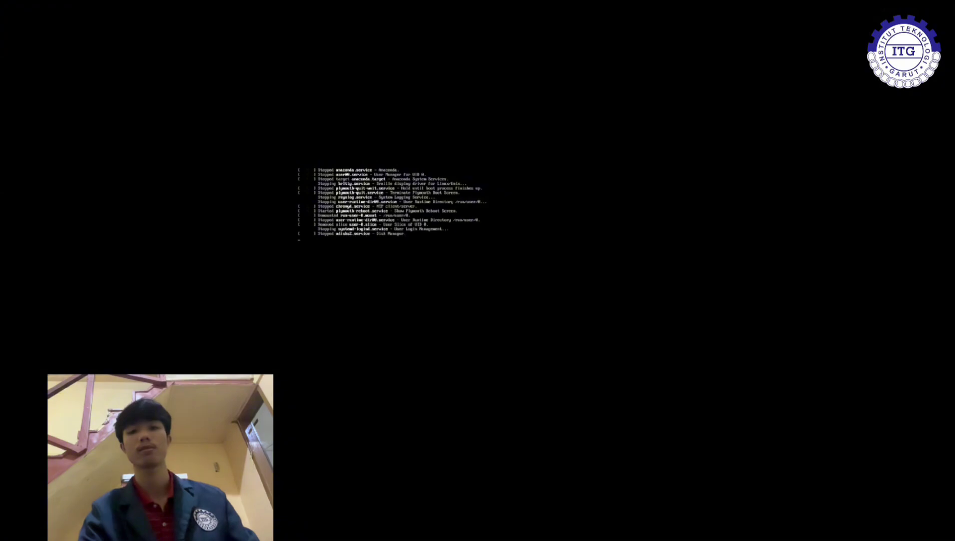